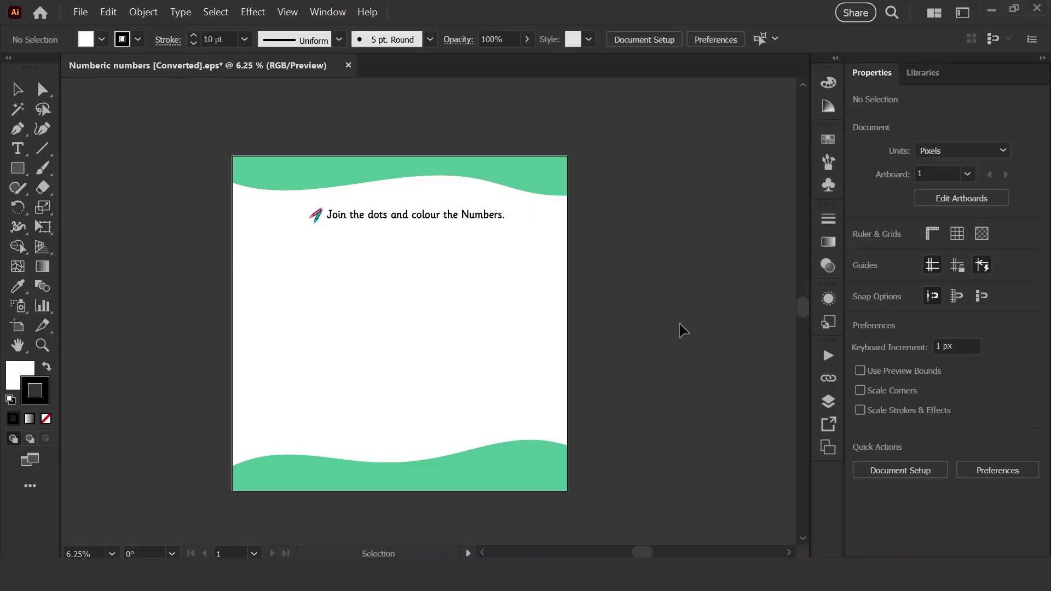
Step: Download Freepik's flat ice cream collection in EPS format and open the downloaded file
key(alt+Tab)
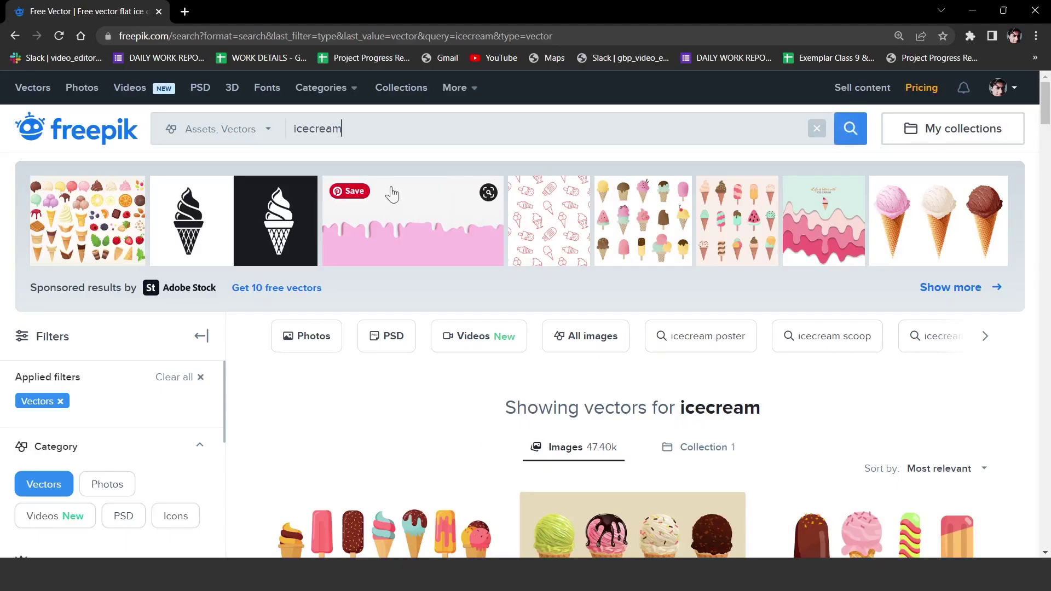
scroll(647, 398, down, 2)
click(879, 395)
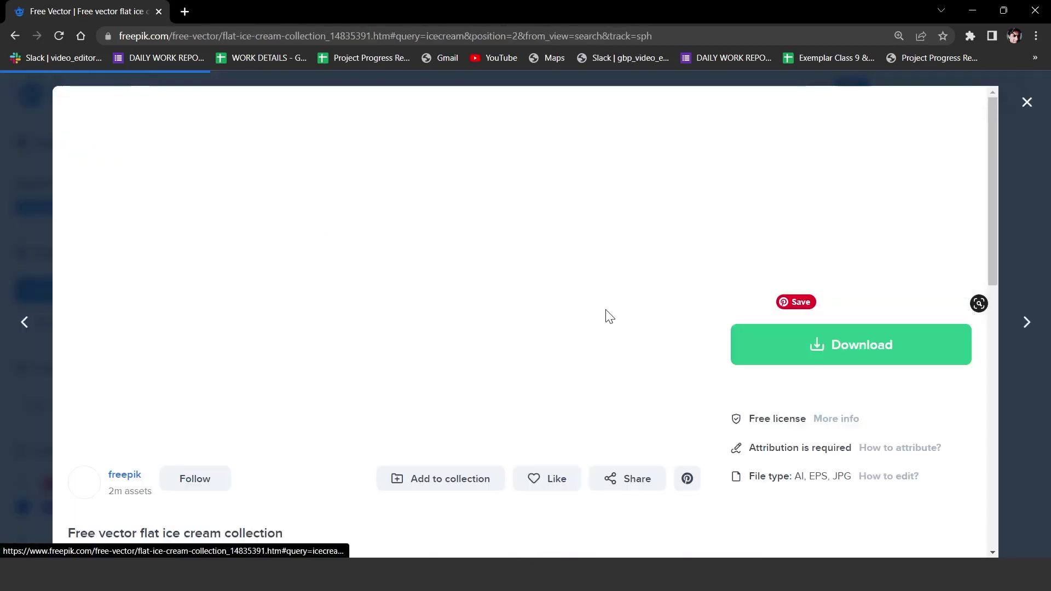
click(884, 345)
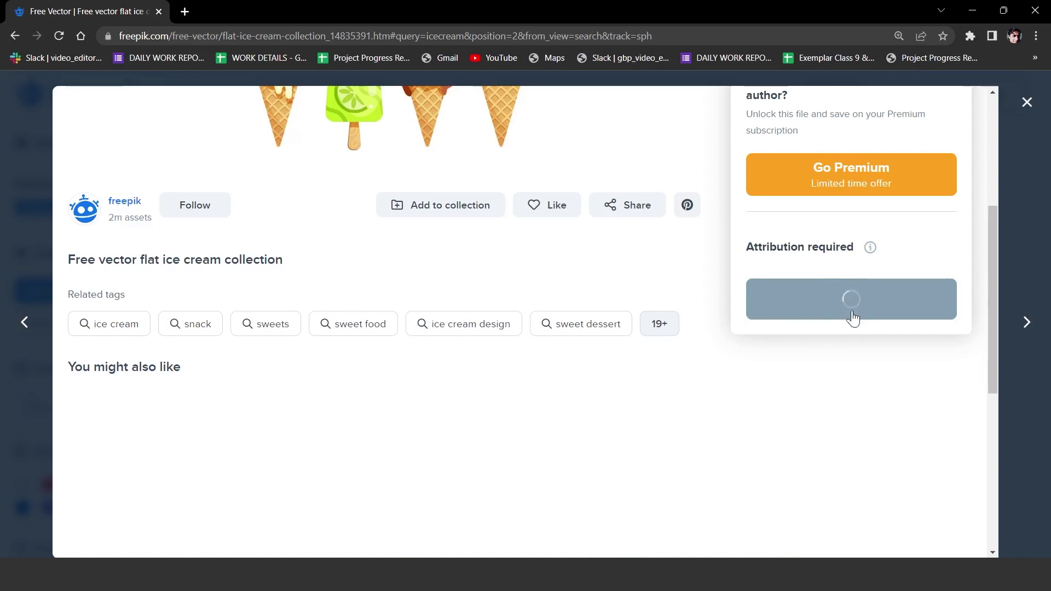
click(944, 299)
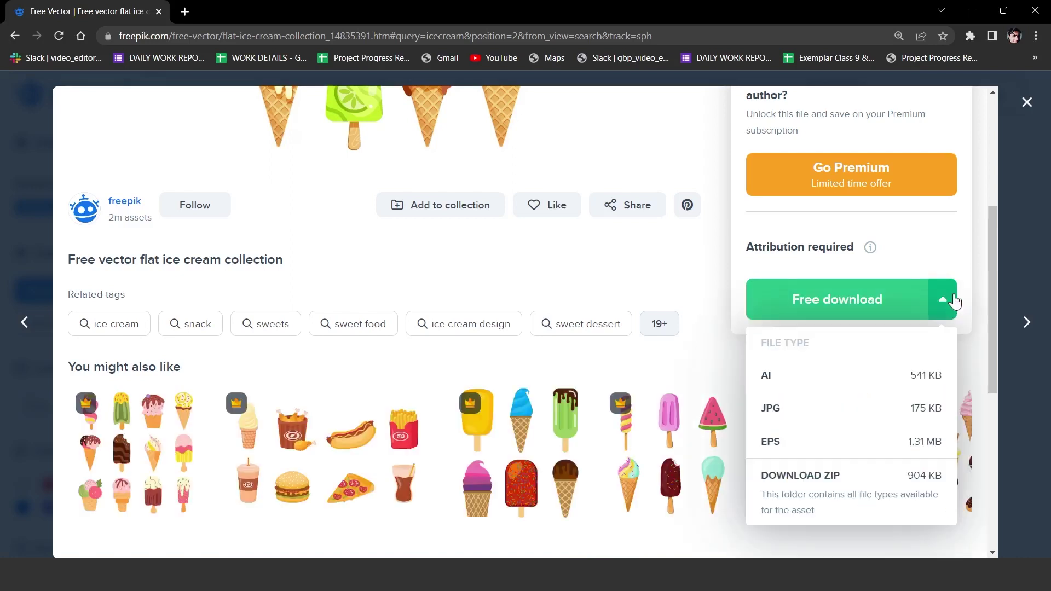
click(816, 448)
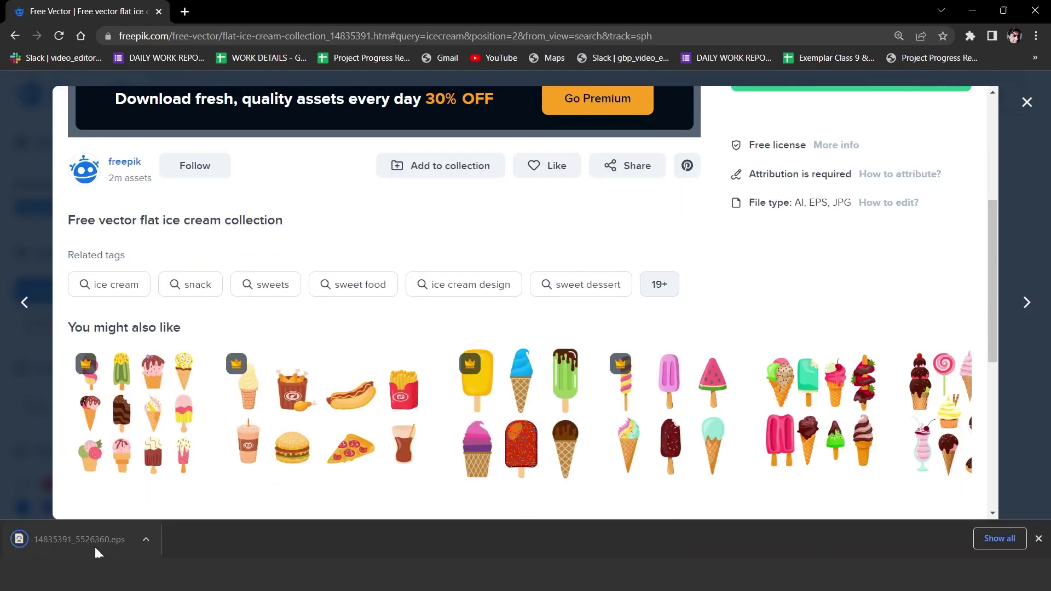
click(83, 542)
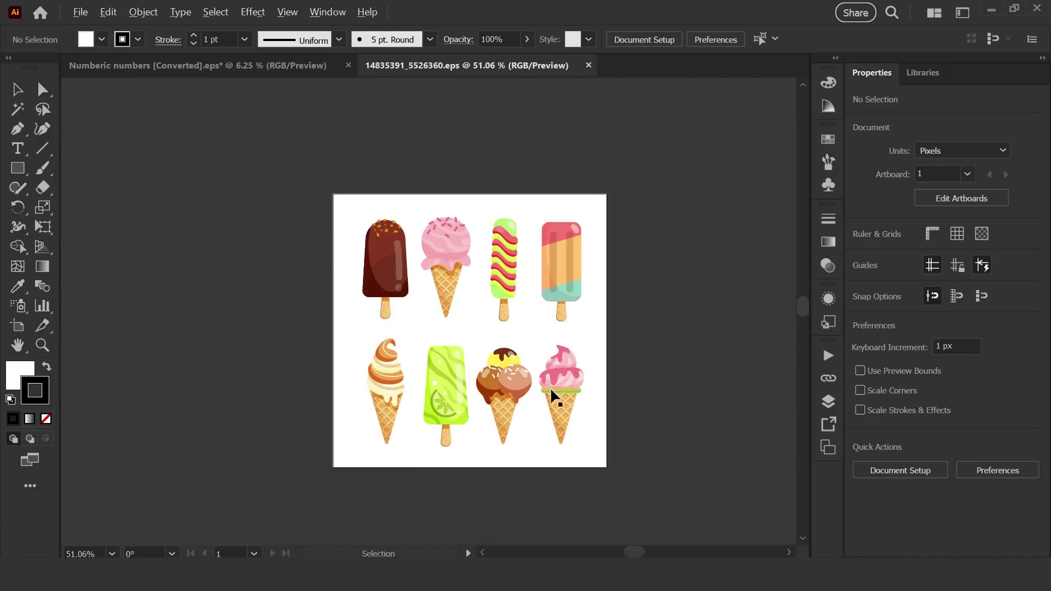
Step: Zoom into the collection and select the pink ice cream cone group
key(ctrl+1)
drag(300, 220, 299, 257)
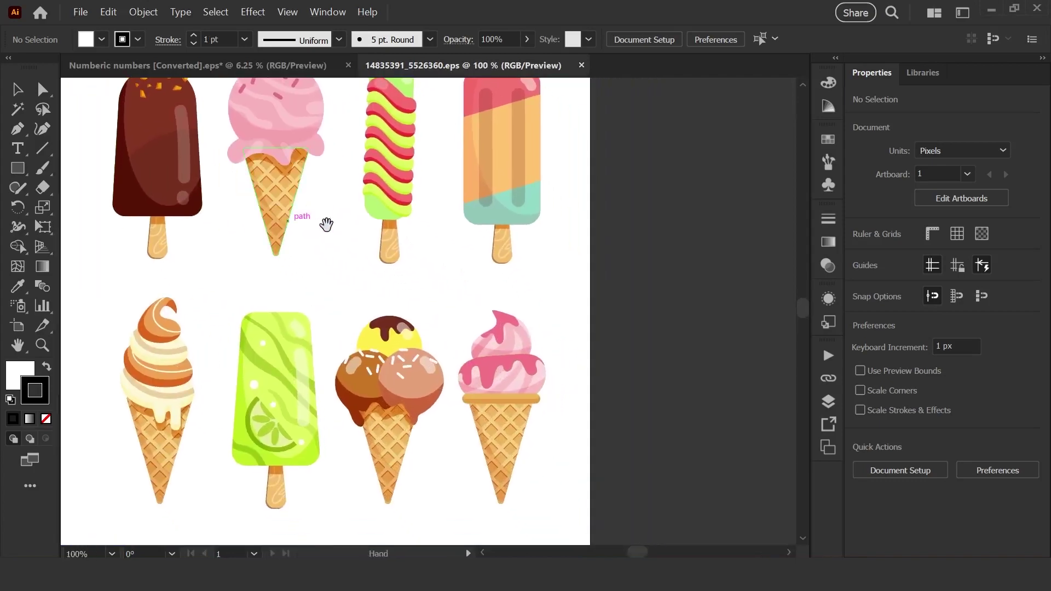
scroll(535, 444, up, 2)
drag(495, 384, 480, 323)
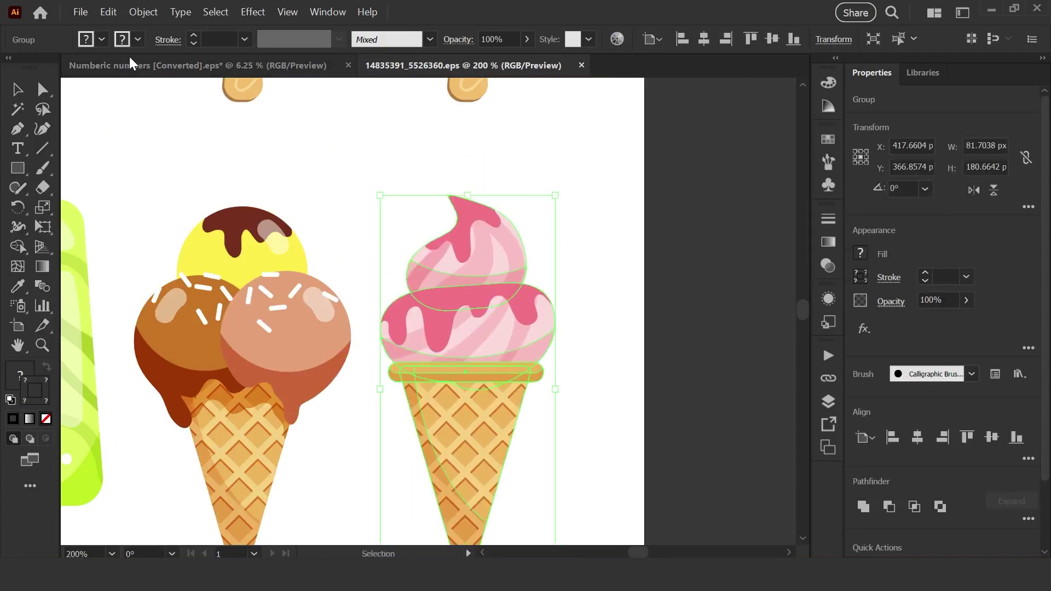
Step: Paste the cone into the worksheet, enlarge it, and place it beneath the 'Join the dots' heading
click(200, 65)
key(ctrl+v)
mouse_move(448, 330)
mouse_down()
mouse_move(526, 400)
mouse_move(493, 361)
mouse_up()
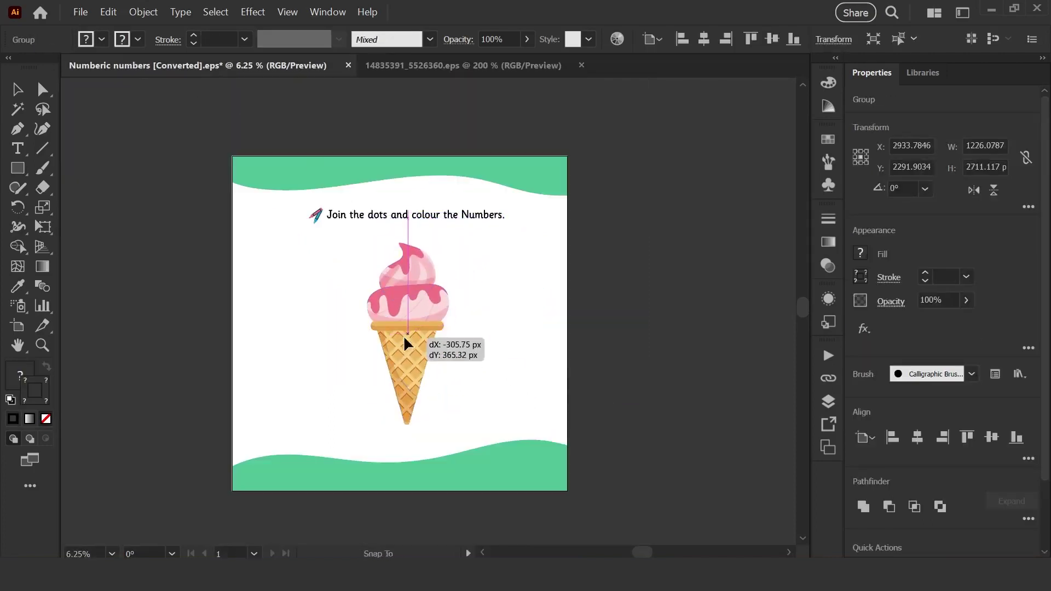
drag(448, 312, 432, 331)
Step: Delete the thin highlight stroke from the ice cream scoop
click(492, 353)
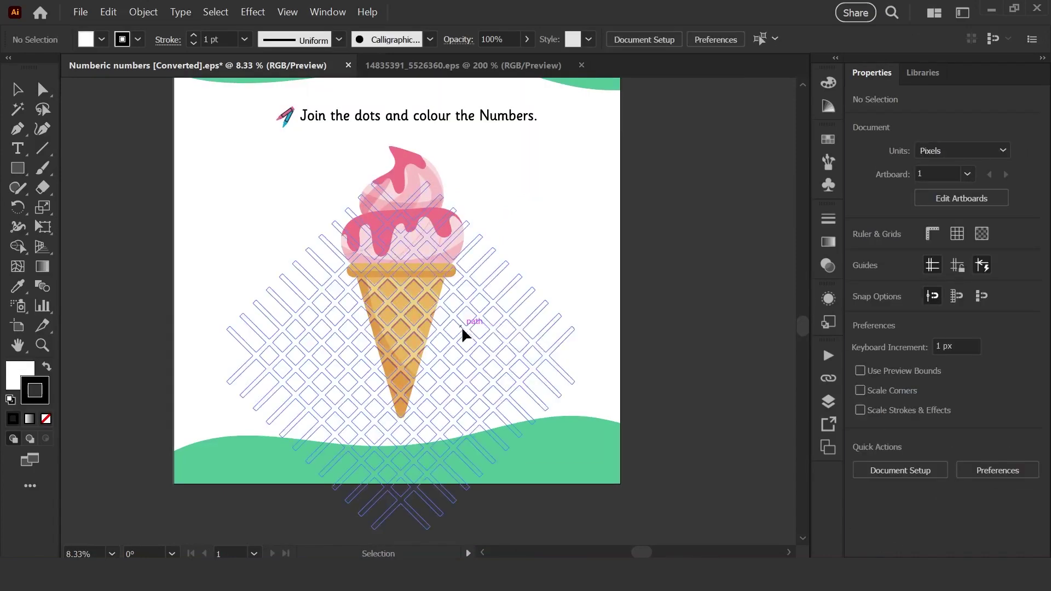
scroll(464, 337, up, 5)
scroll(465, 270, down, 1)
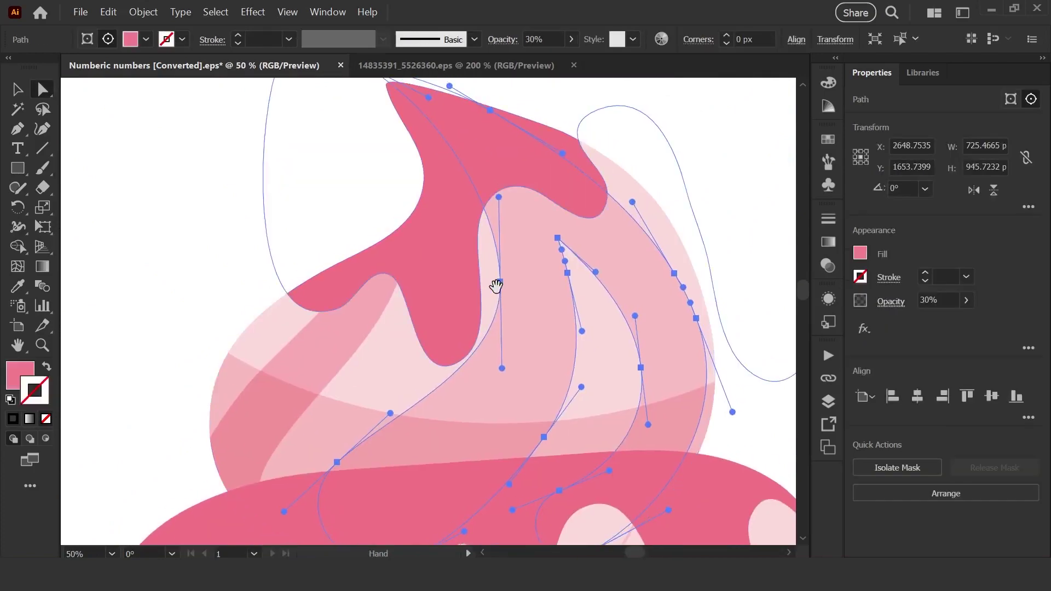
click(394, 354)
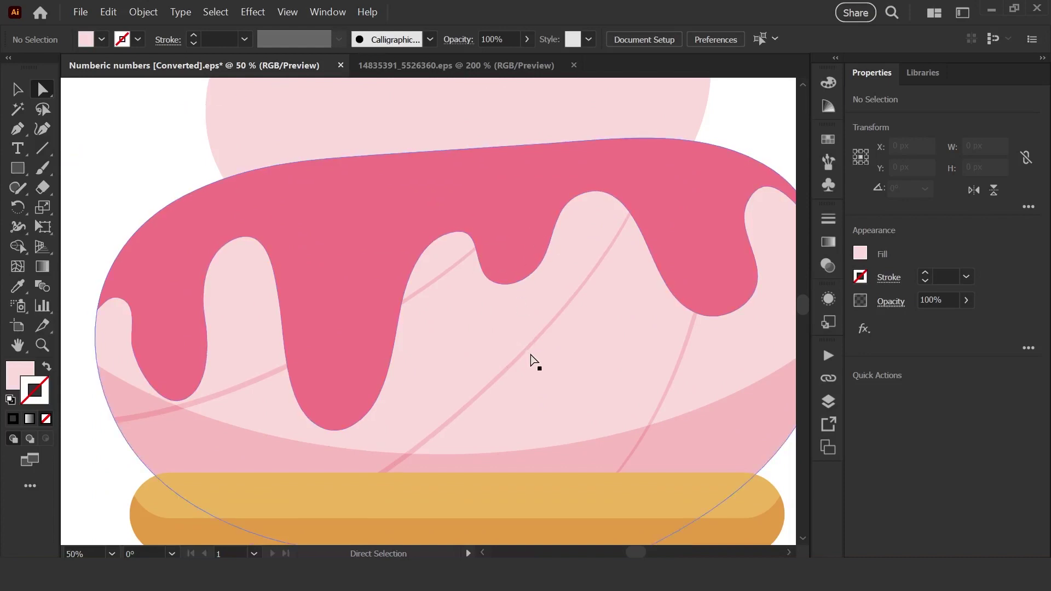
click(530, 354)
click(575, 365)
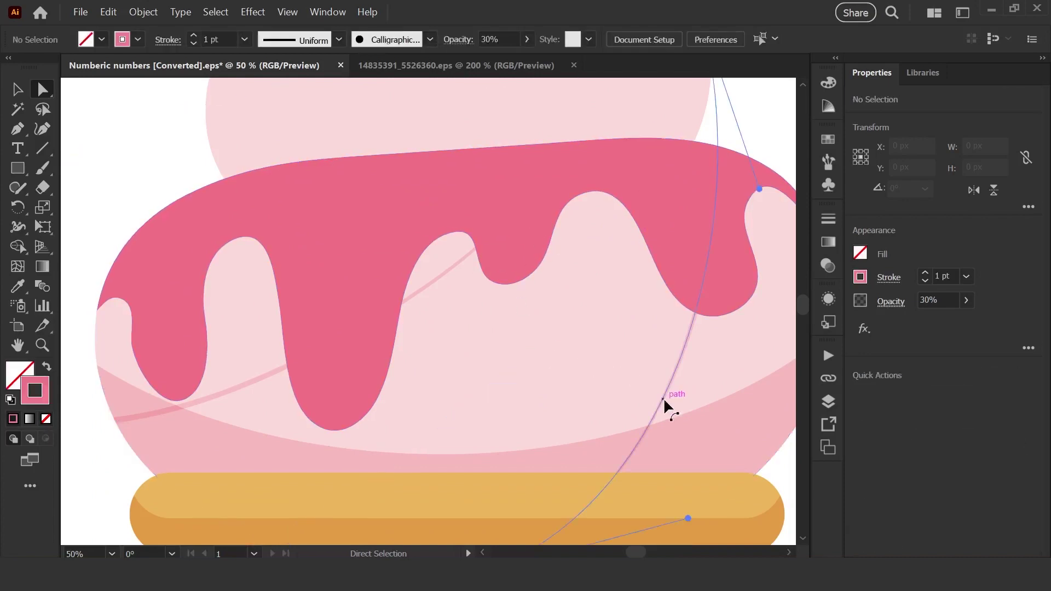
click(417, 299)
key(Delete)
click(633, 356)
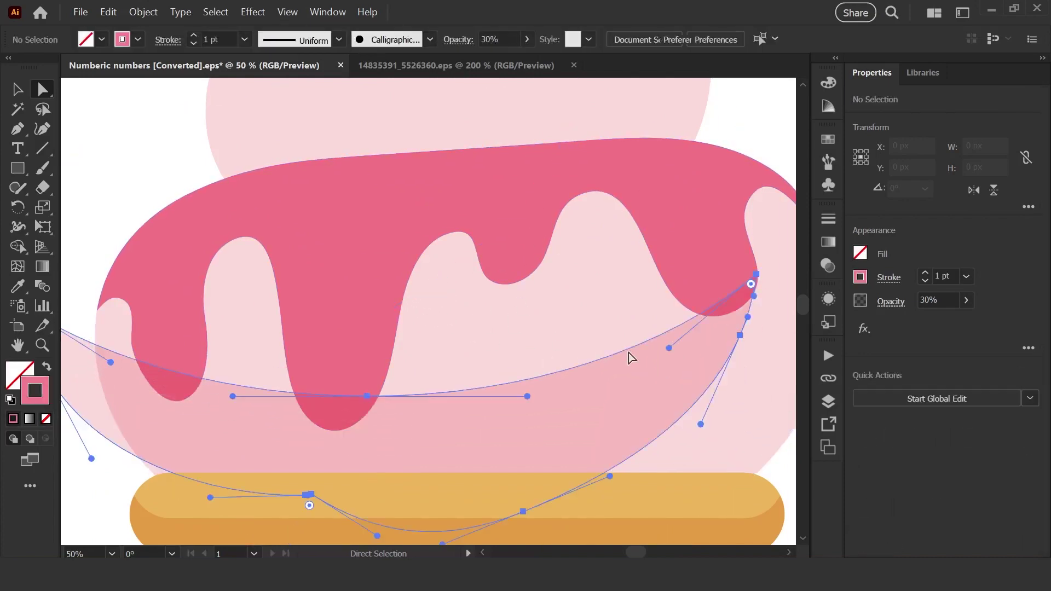
click(609, 358)
scroll(452, 272, down, 3)
scroll(428, 250, down, 3)
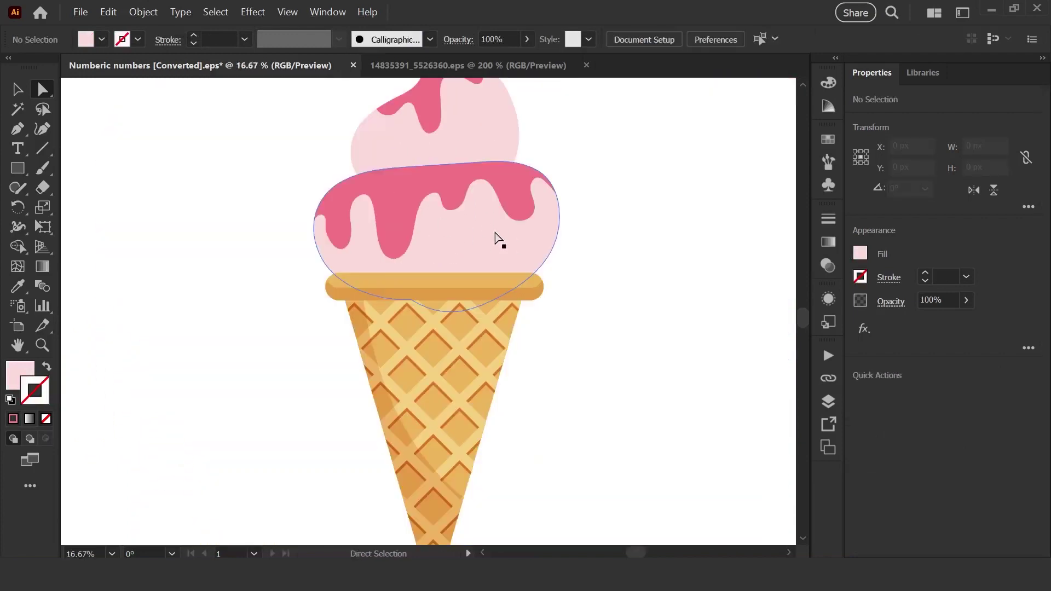
Step: Undo the accidental rim-highlight move and delete the cone's waffle diamond pattern
drag(419, 230, 436, 280)
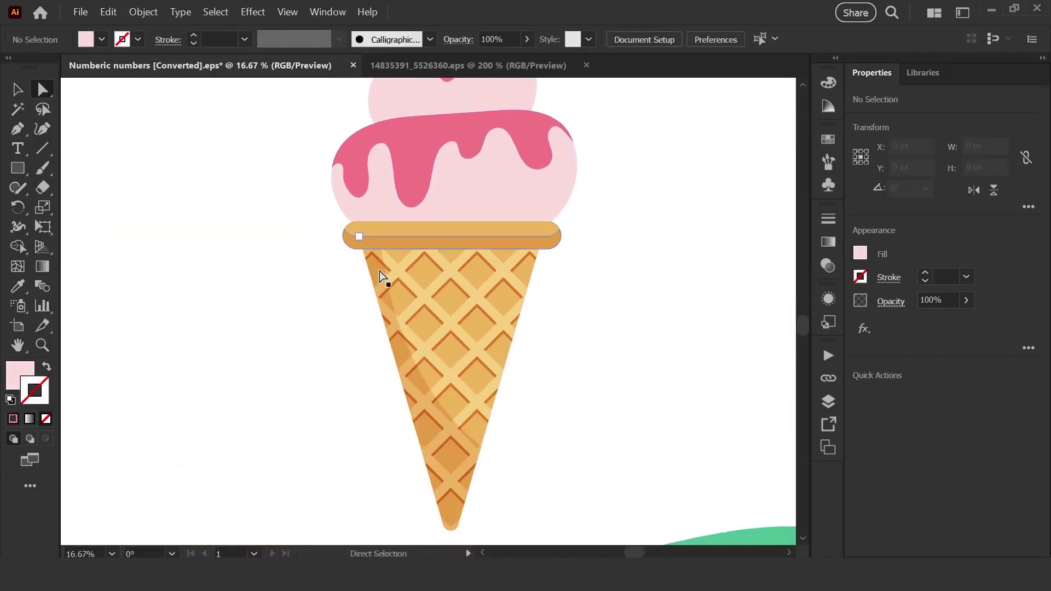
scroll(368, 247, up, 3)
scroll(368, 247, up, 1)
drag(415, 345, 361, 346)
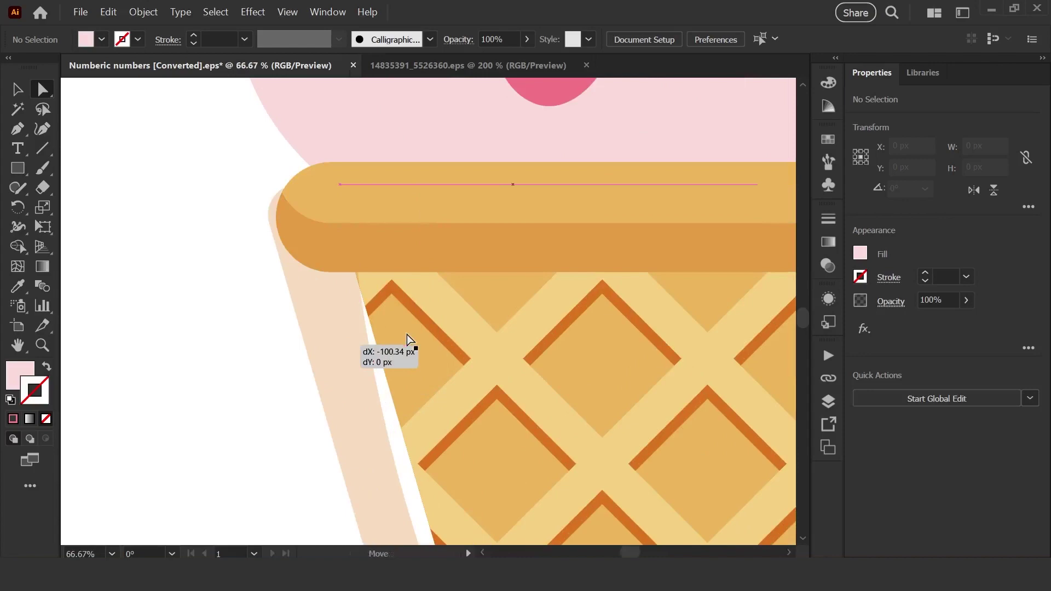
drag(432, 254, 320, 267)
key(ctrl+z)
click(428, 243)
scroll(583, 345, down, 3)
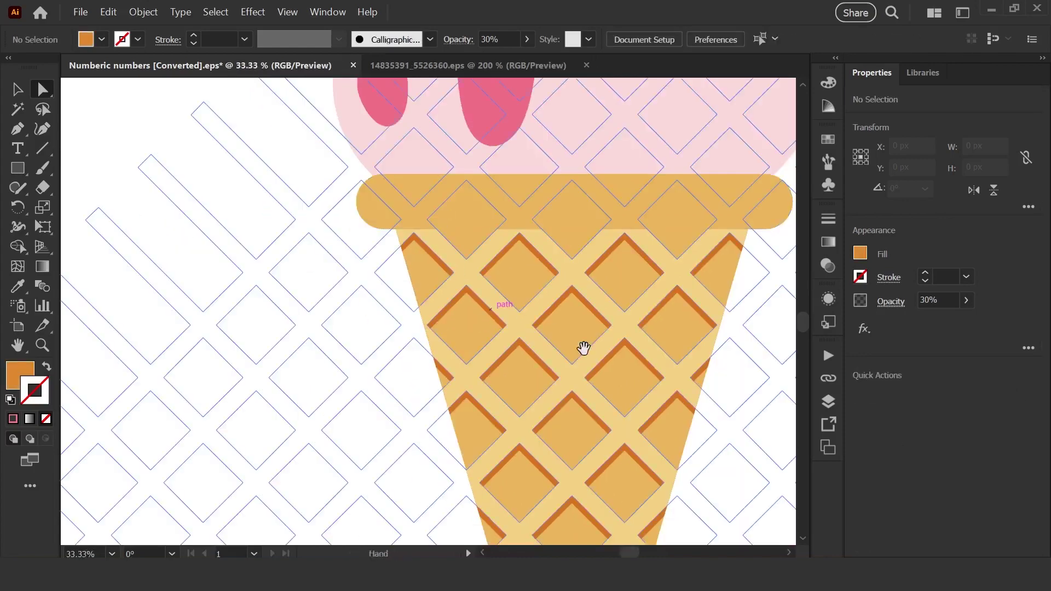
mouse_move(583, 346)
mouse_down()
mouse_move(409, 228)
mouse_move(453, 189)
mouse_up()
scroll(394, 288, up, 2)
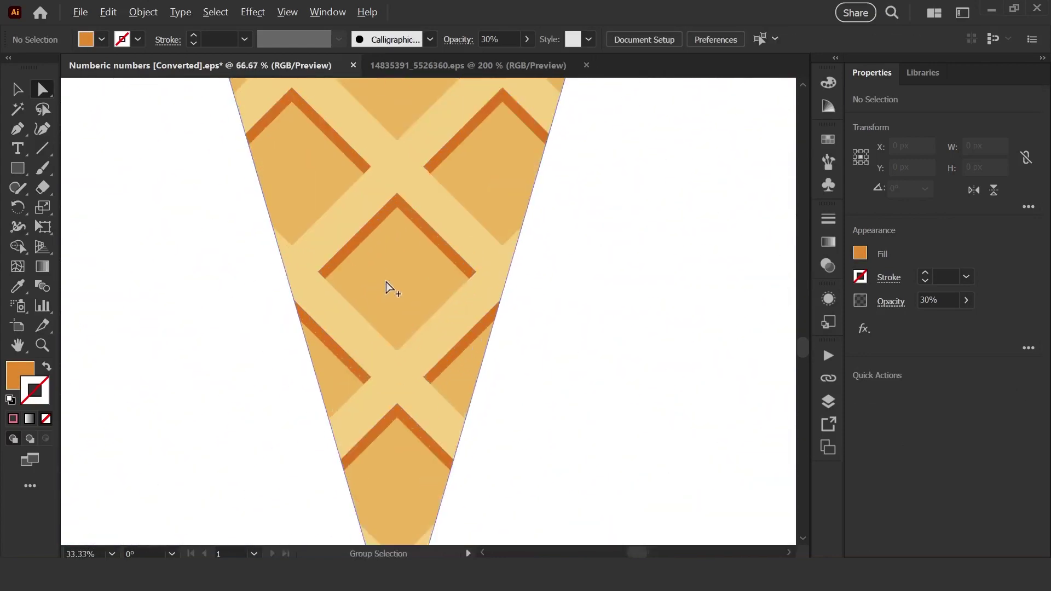
scroll(394, 287, up, 2)
scroll(510, 224, up, 1)
scroll(542, 238, down, 4)
scroll(436, 345, down, 1)
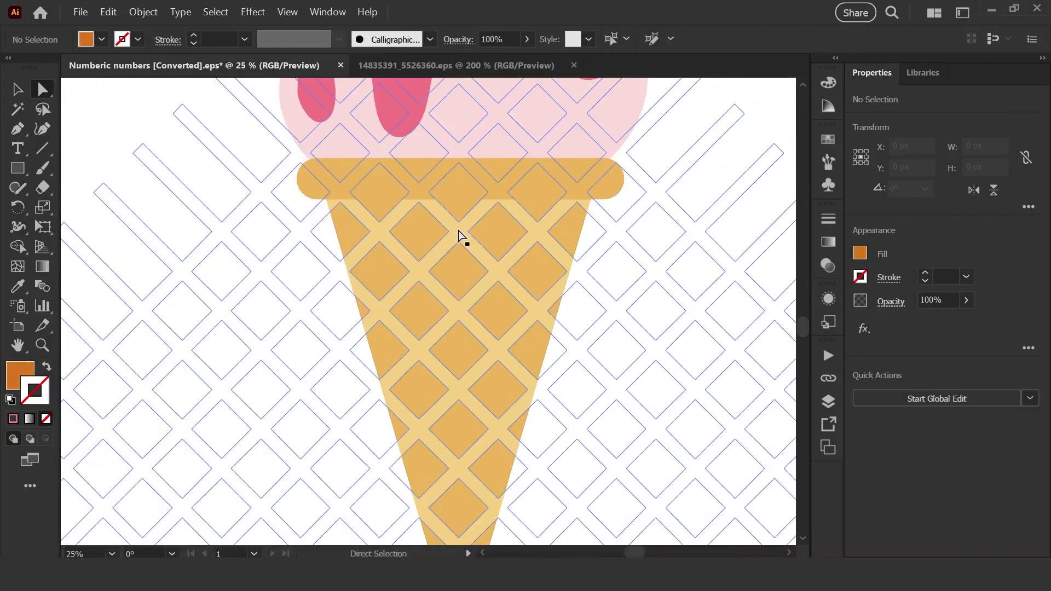
click(460, 238)
key(Delete)
scroll(442, 343, down, 1)
click(534, 247)
scroll(420, 246, down, 2)
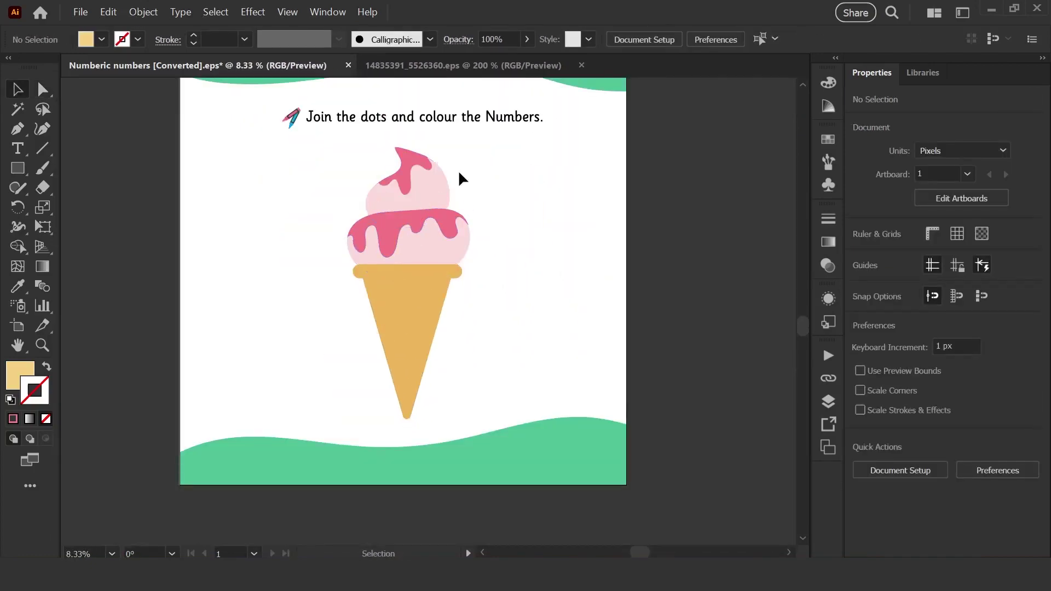
Step: Reset the whole ice cream to the default white fill and black stroke
mouse_move(518, 147)
mouse_down()
mouse_move(412, 326)
mouse_move(337, 385)
mouse_up()
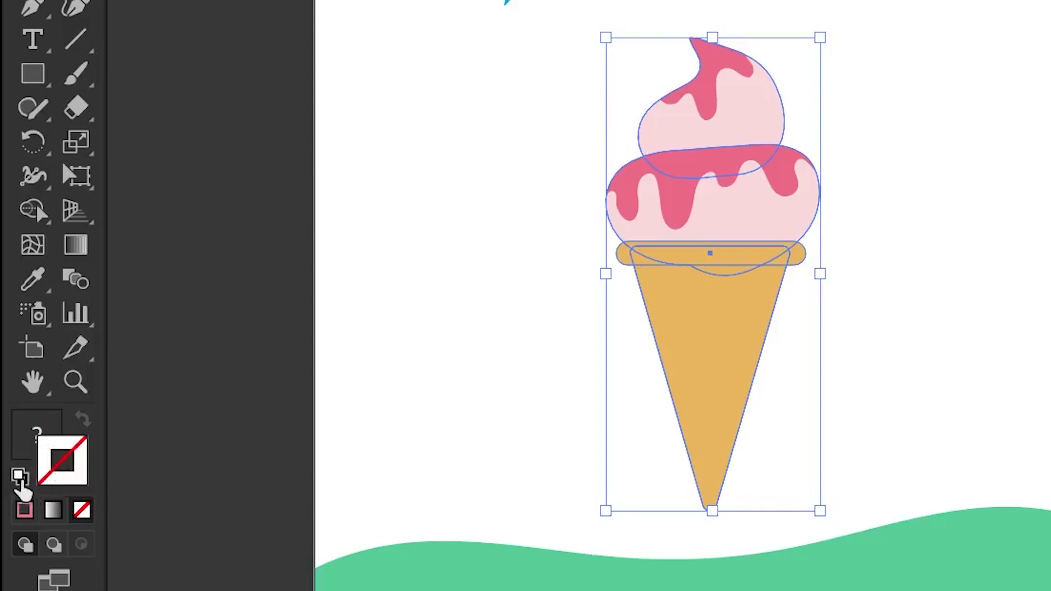
click(21, 480)
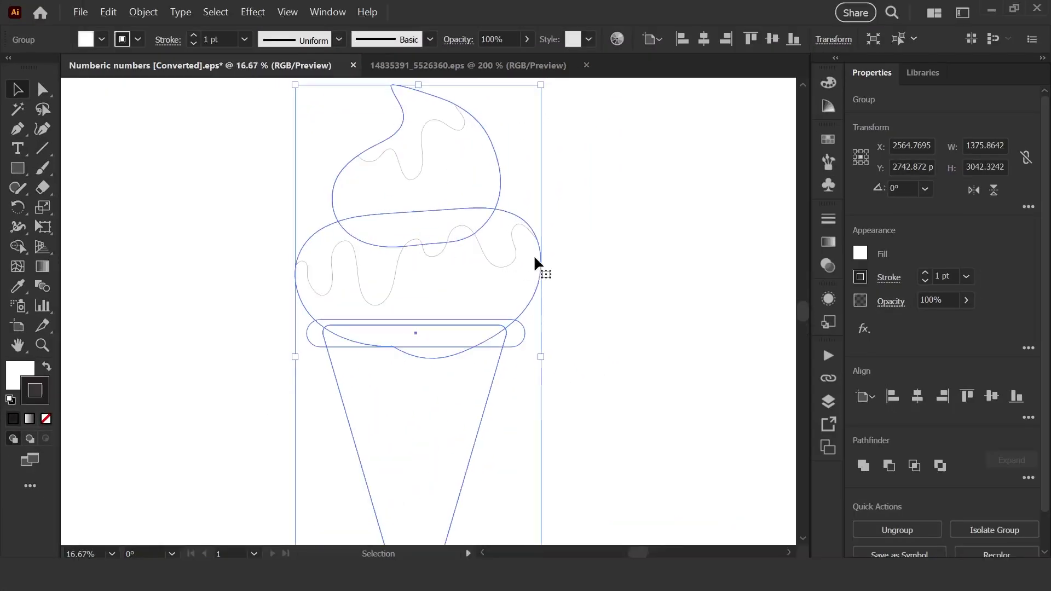
click(633, 239)
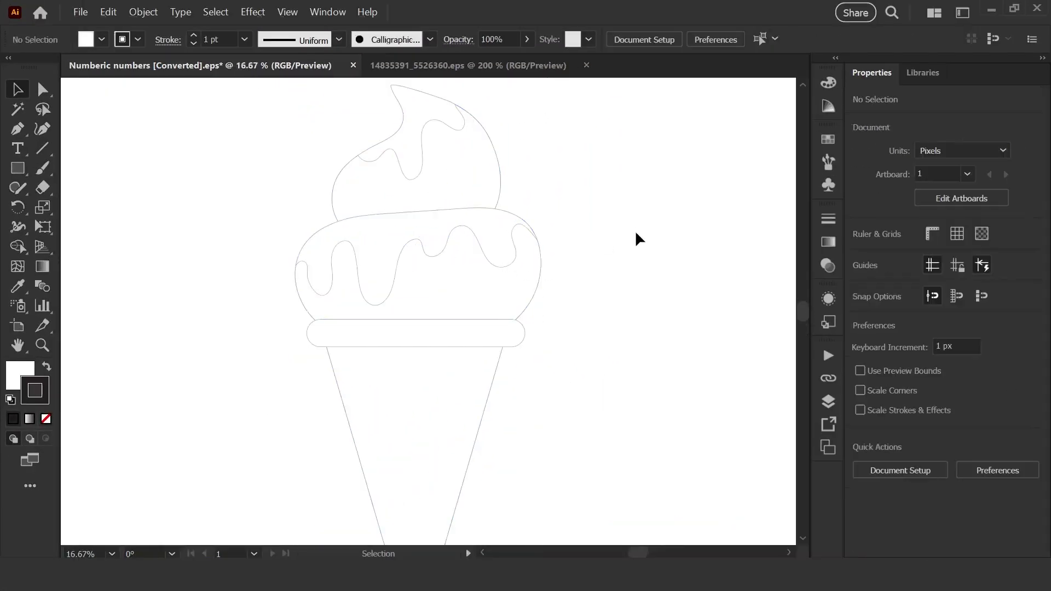
key(ctrl+minus)
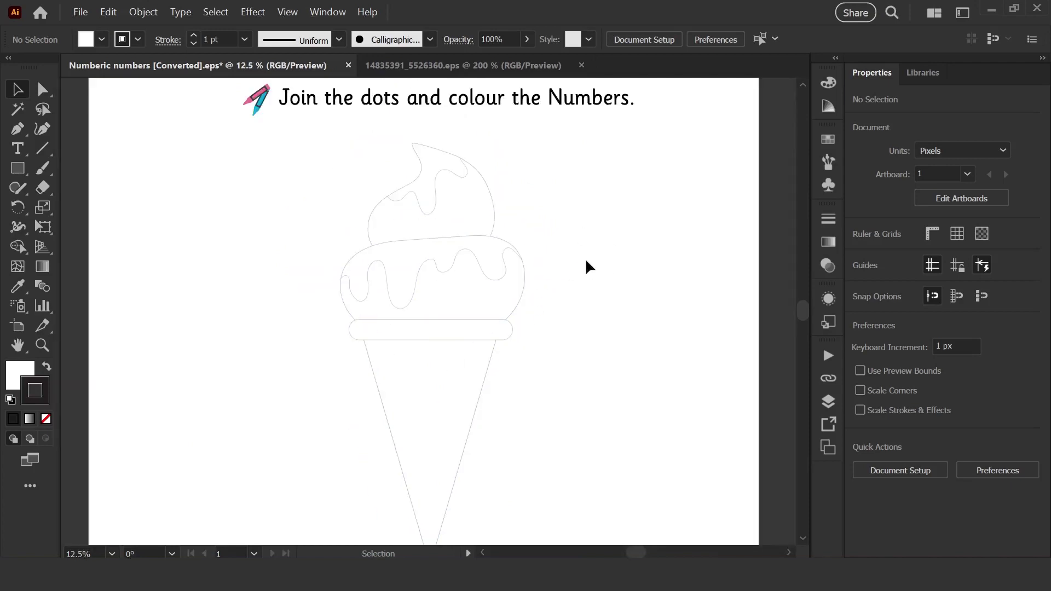
Step: Select the whole ice cream drawing and give its outline a 10 pt stroke weight
key(ctrl+minus)
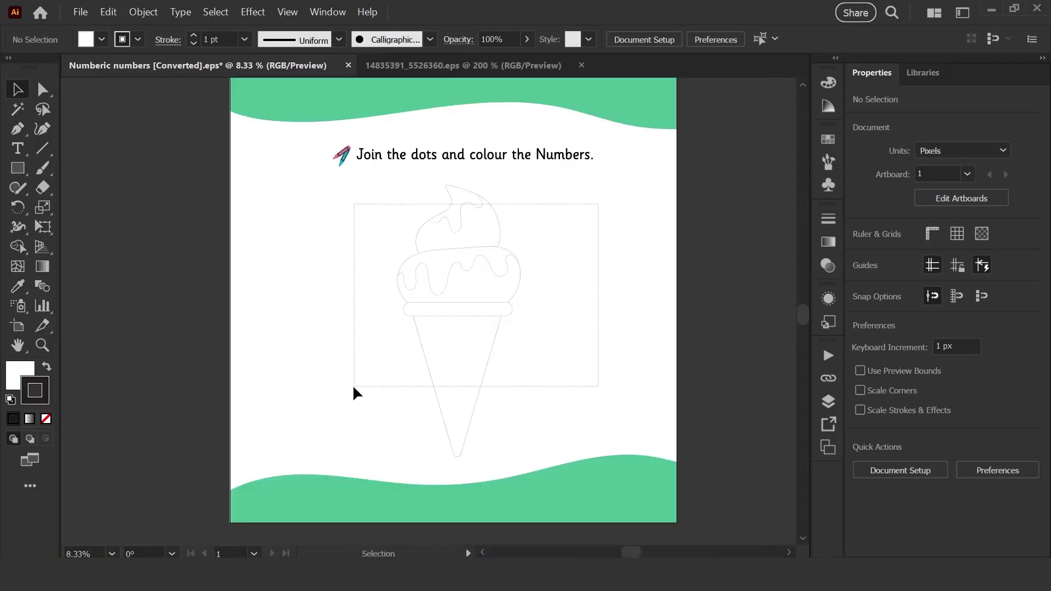
drag(598, 203, 351, 391)
key(ctrl+plus)
key(ctrl+plus)
key(ctrl+plus)
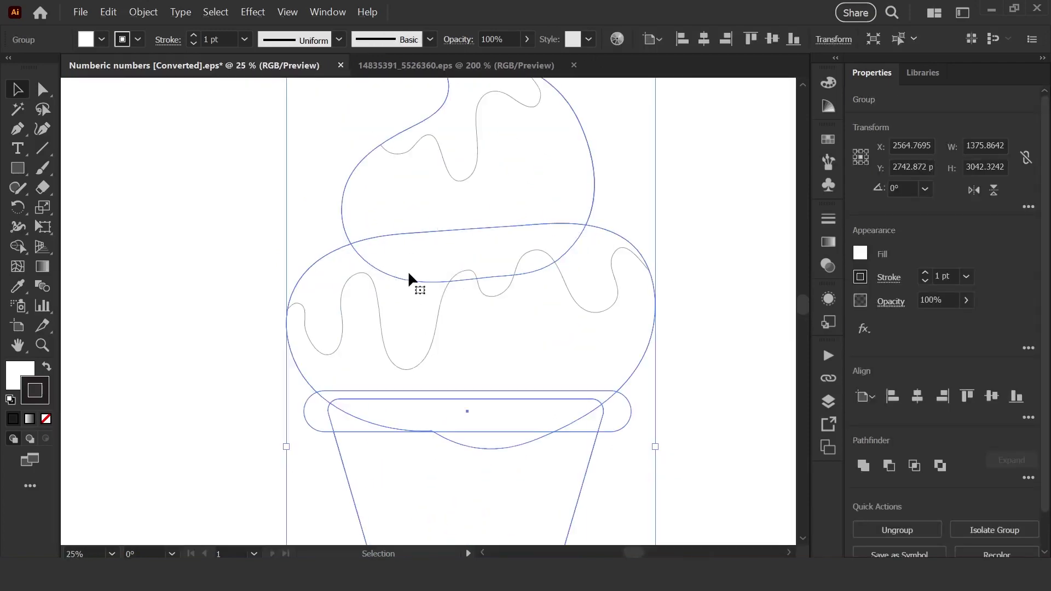
key(ctrl+minus)
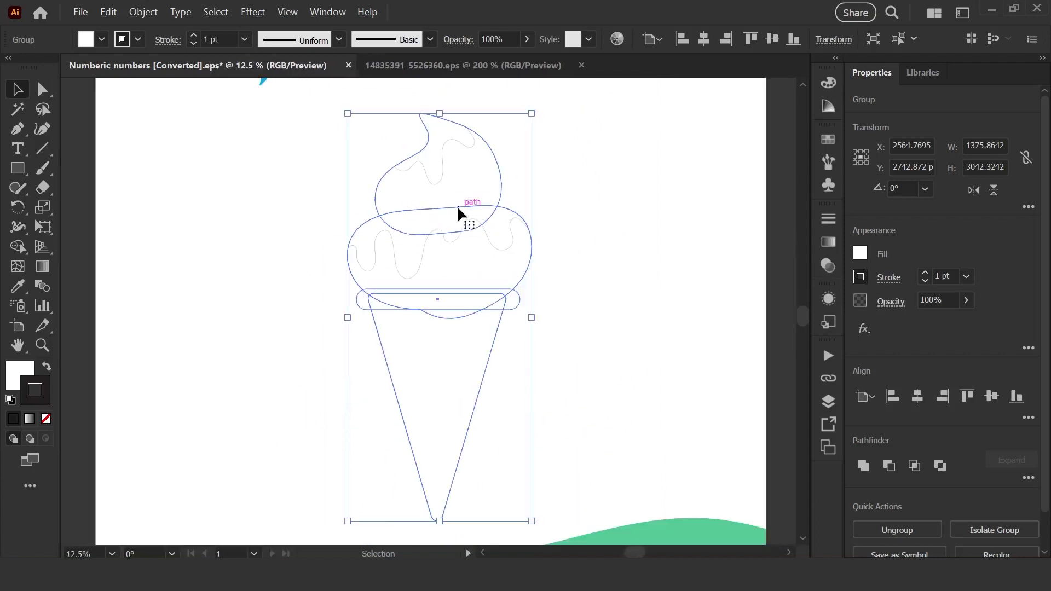
click(945, 276)
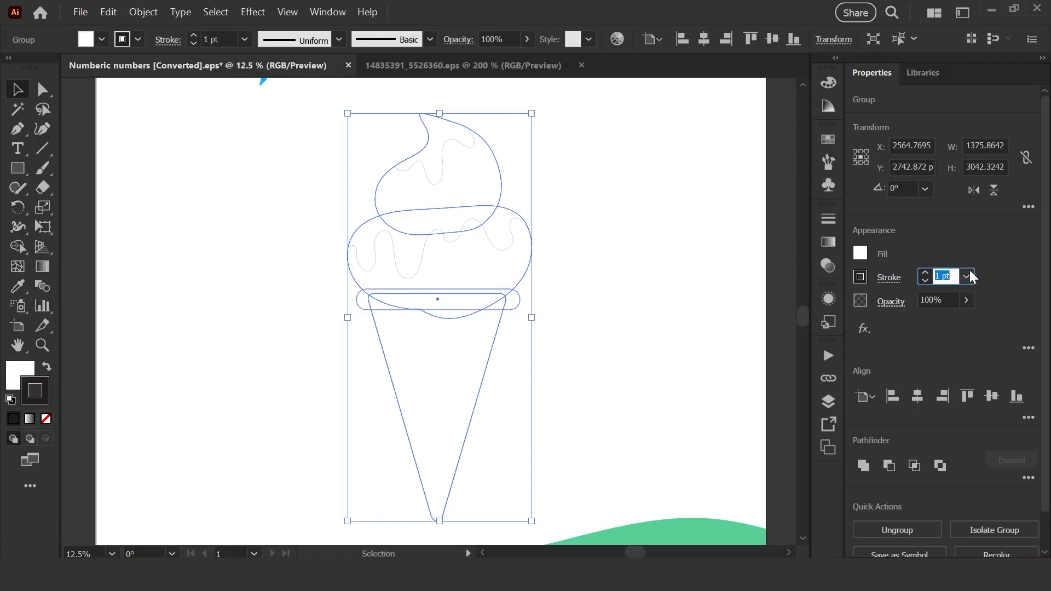
text(10)
text(pt)
key(Return)
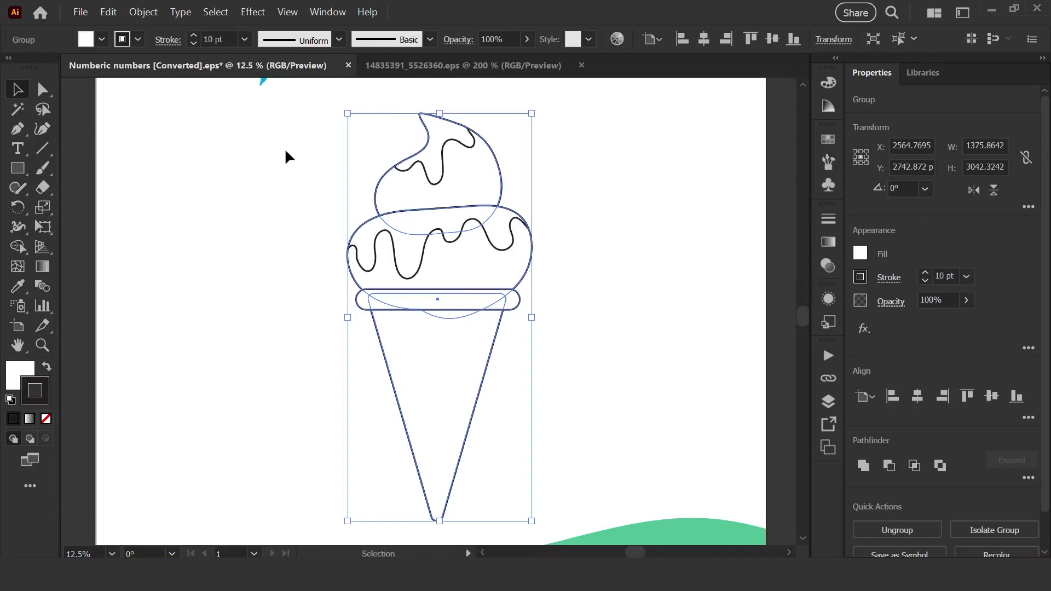
key(ctrl+minus)
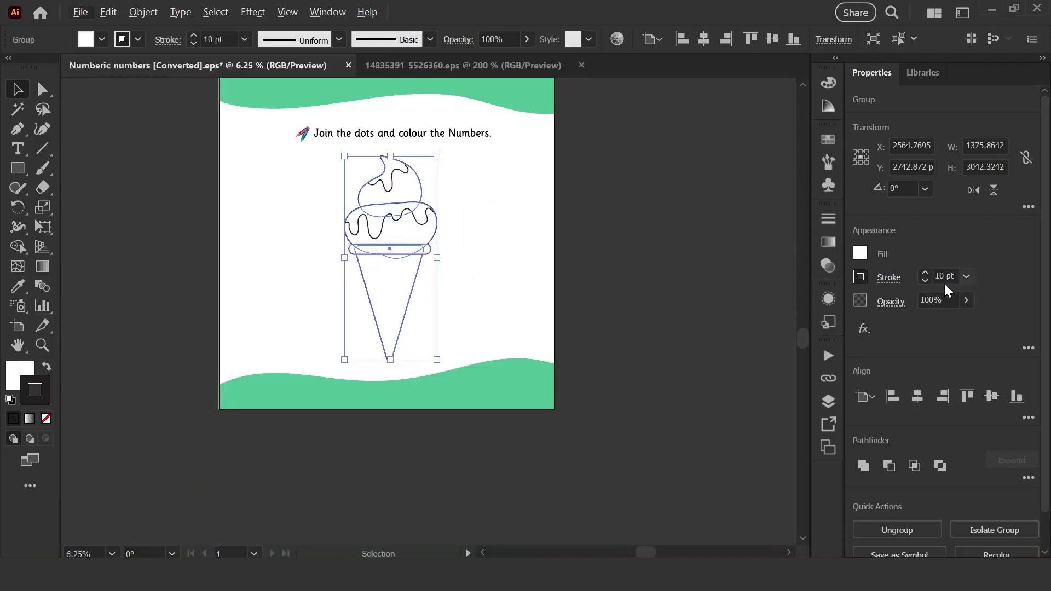
scroll(443, 212, up, 3)
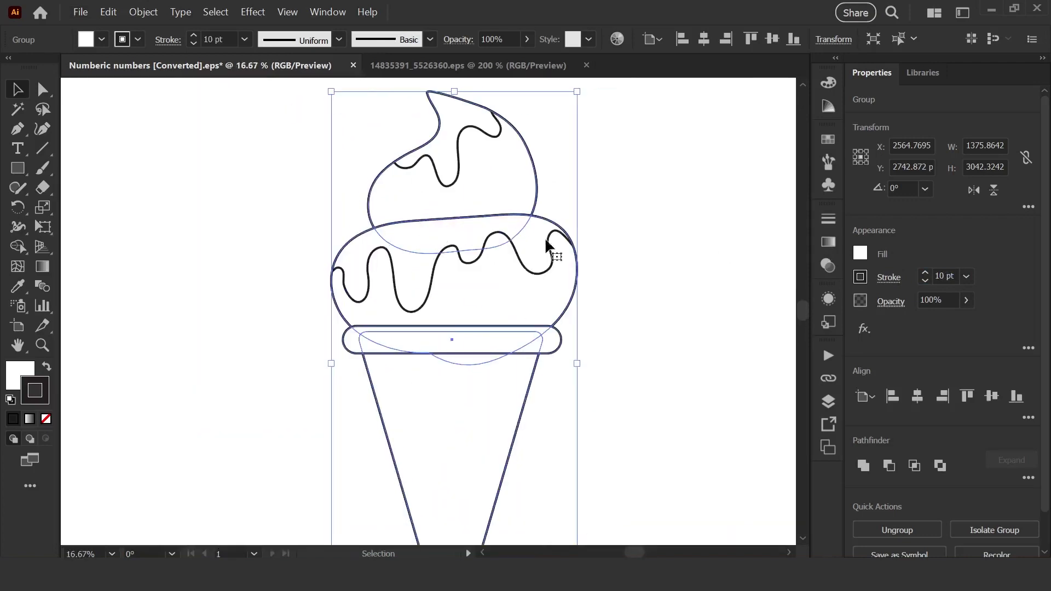
Step: Reduce the outline stroke weight to 8 pt and preview the result
click(948, 277)
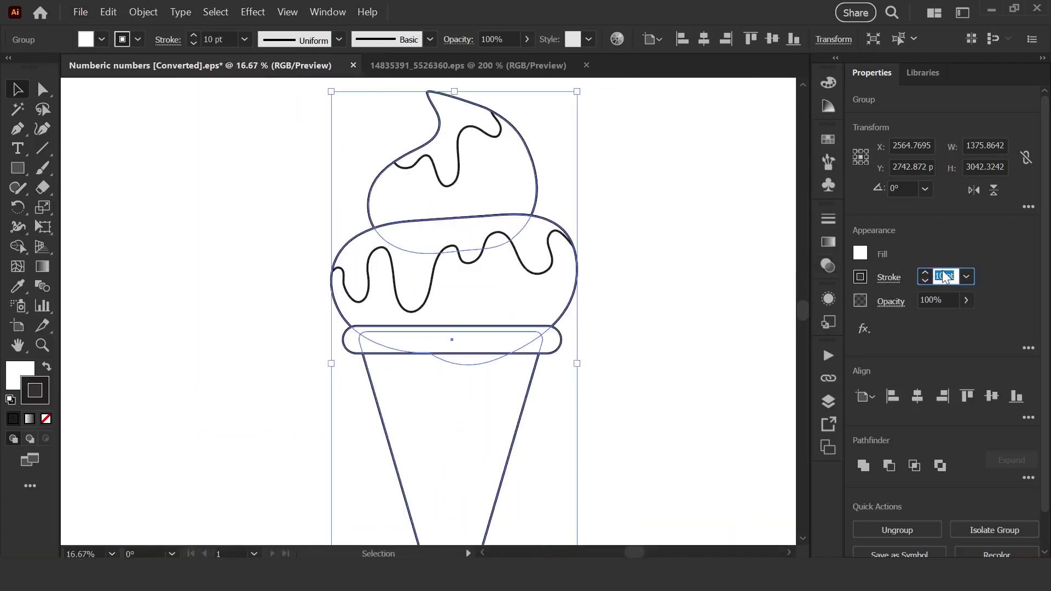
text(8)
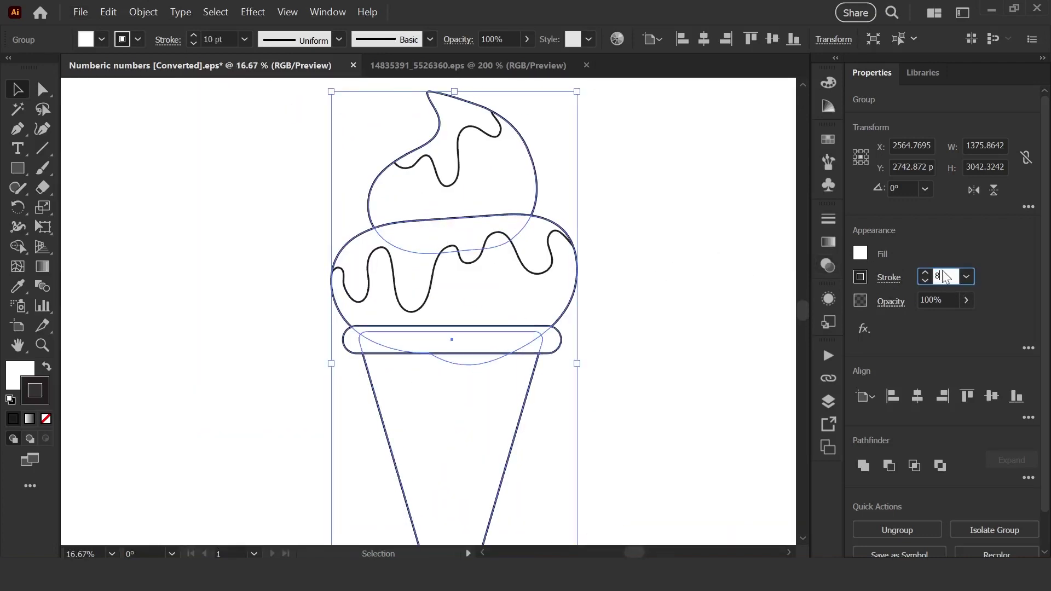
key(Return)
key(ctrl+minus)
click(587, 211)
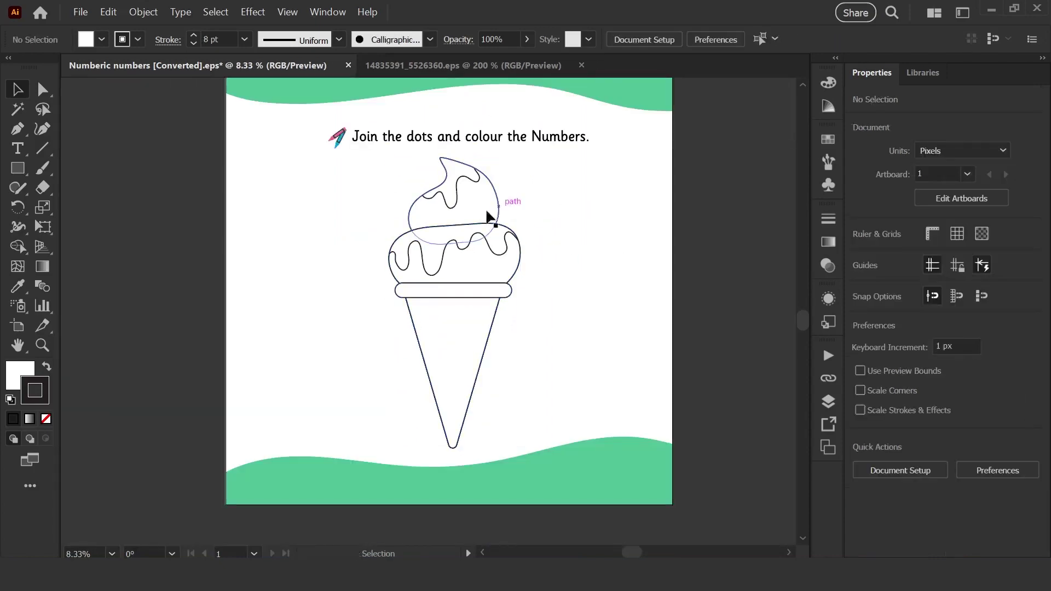
scroll(403, 263, up, 4)
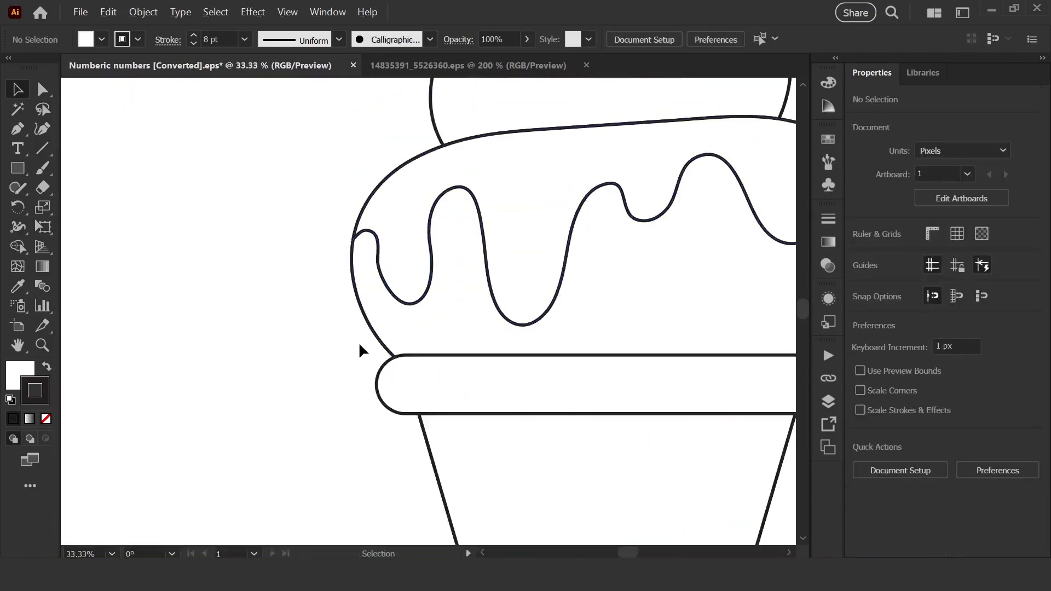
scroll(436, 460, down, 4)
click(502, 302)
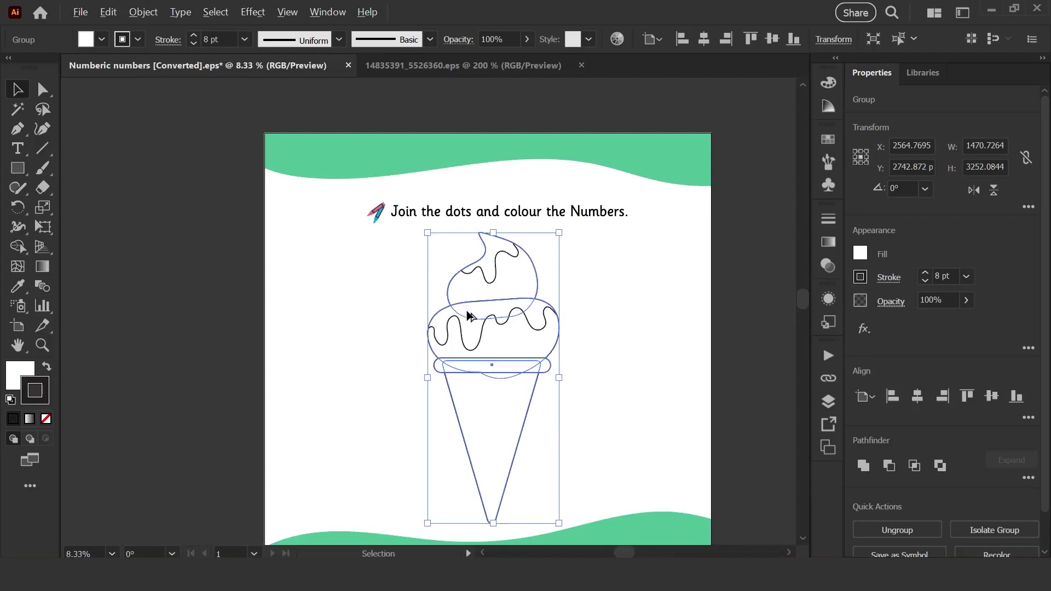
scroll(493, 313, up, 3)
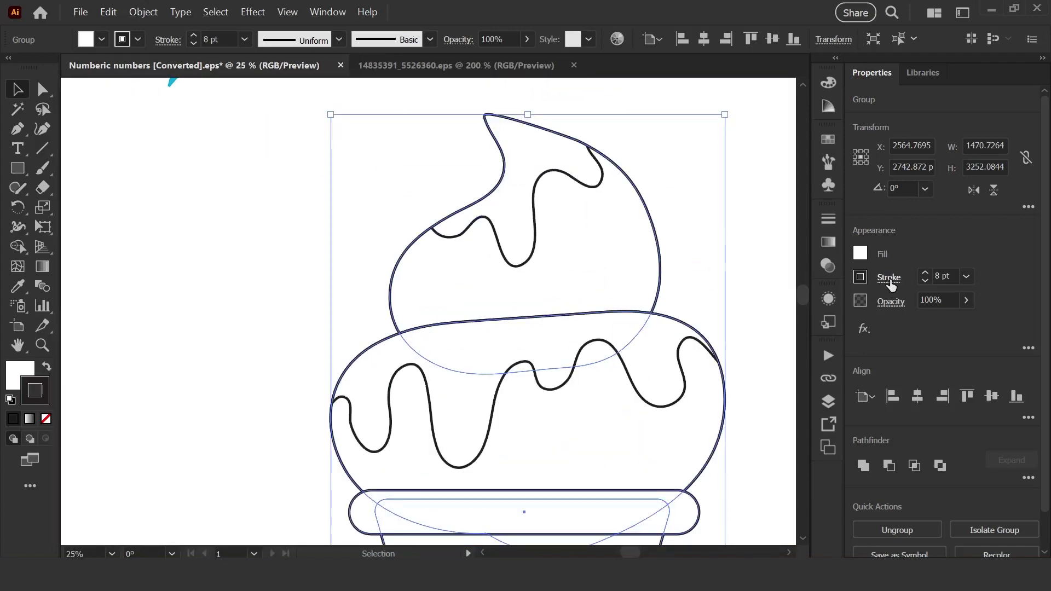
scroll(607, 271, down, 3)
Step: Reselect the ice cream and make its stroke a dashed line with 40 pt dashes
click(592, 264)
drag(470, 224, 709, 419)
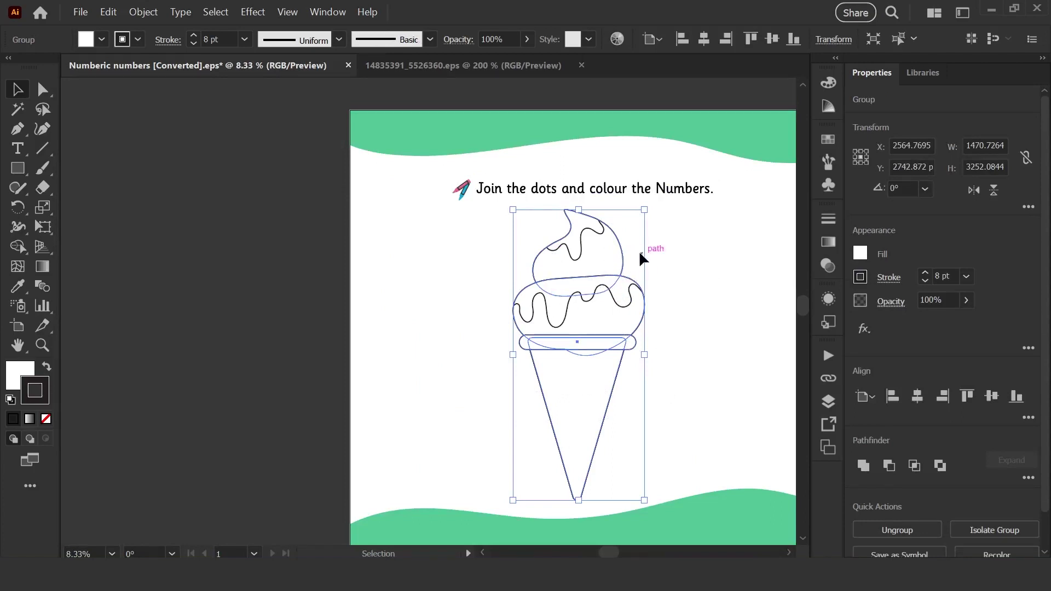
scroll(642, 259, up, 2)
scroll(642, 258, up, 1)
click(890, 280)
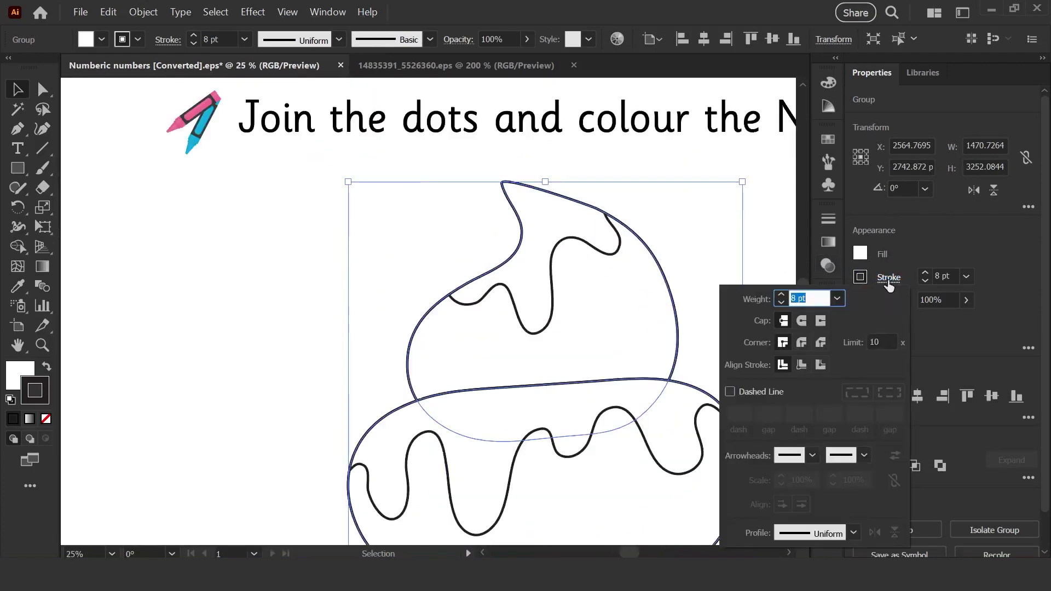
click(731, 393)
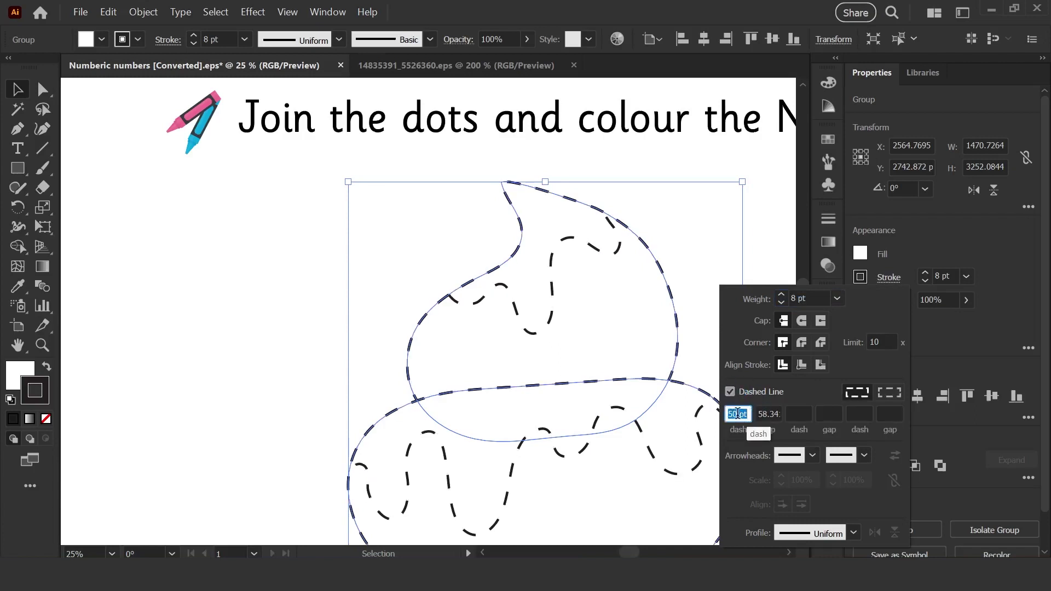
key(Return)
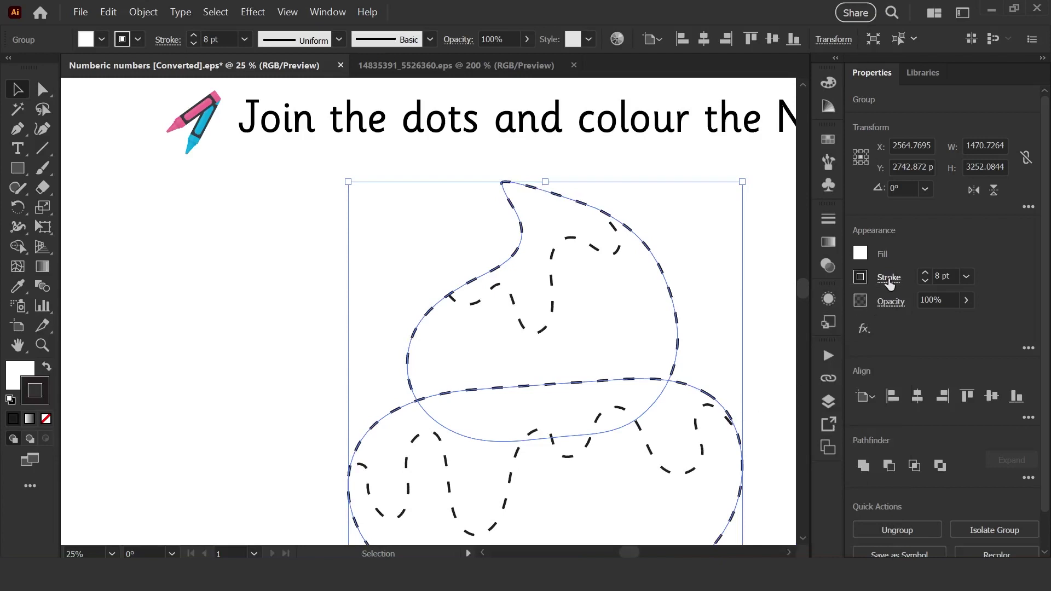
Step: Set the gap between dashes to 50 pt and preview the dashed outline
click(890, 280)
click(769, 414)
text(50)
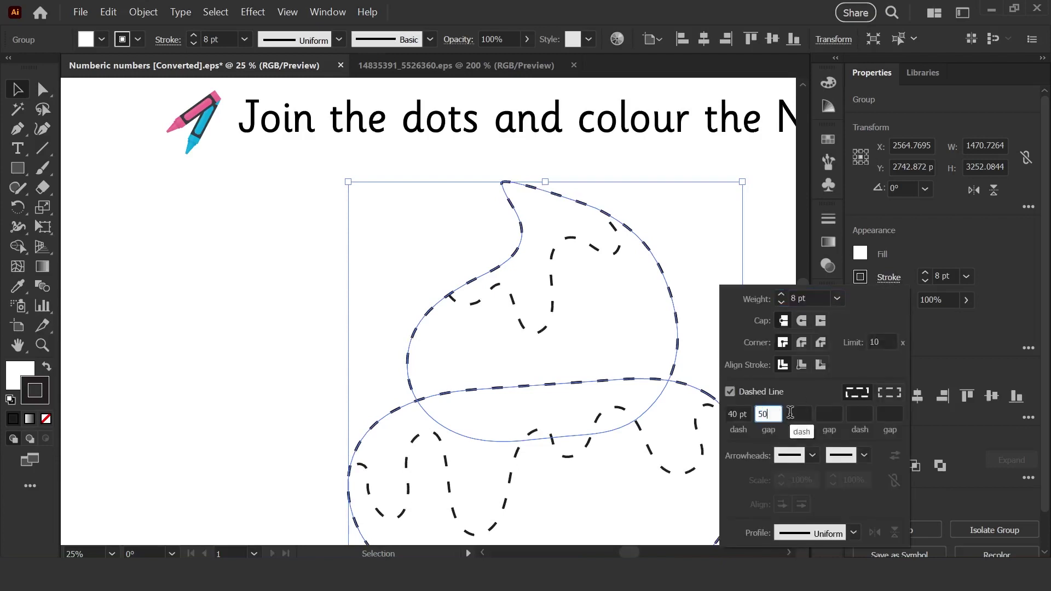
key(Return)
scroll(625, 353, down, 3)
click(510, 403)
Step: Draw three straight Pen-tool stripes across the cone: upper, middle, and near the tip
drag(510, 402, 416, 329)
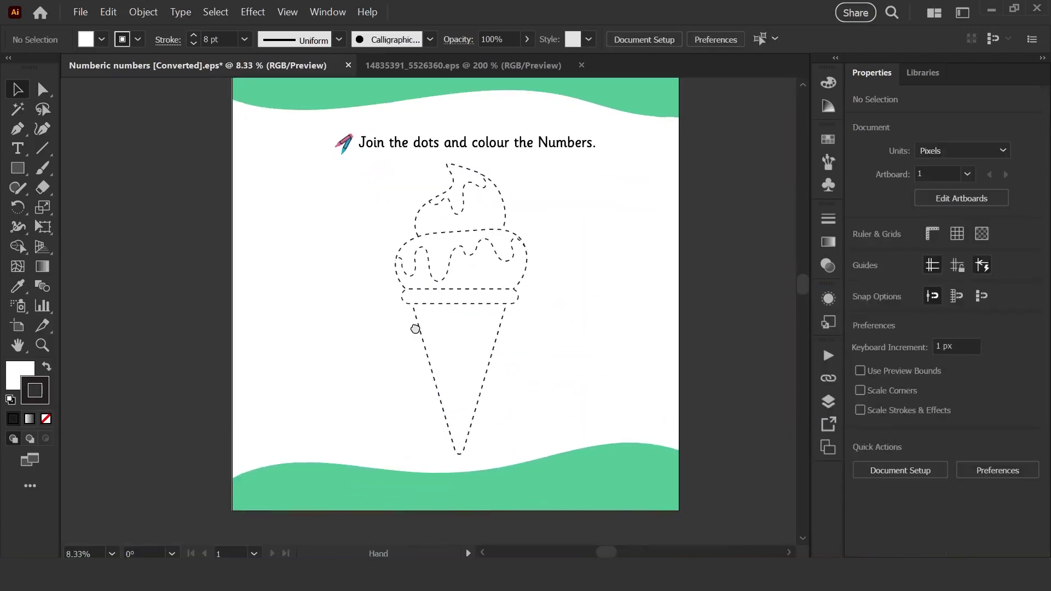
scroll(416, 329, up, 1)
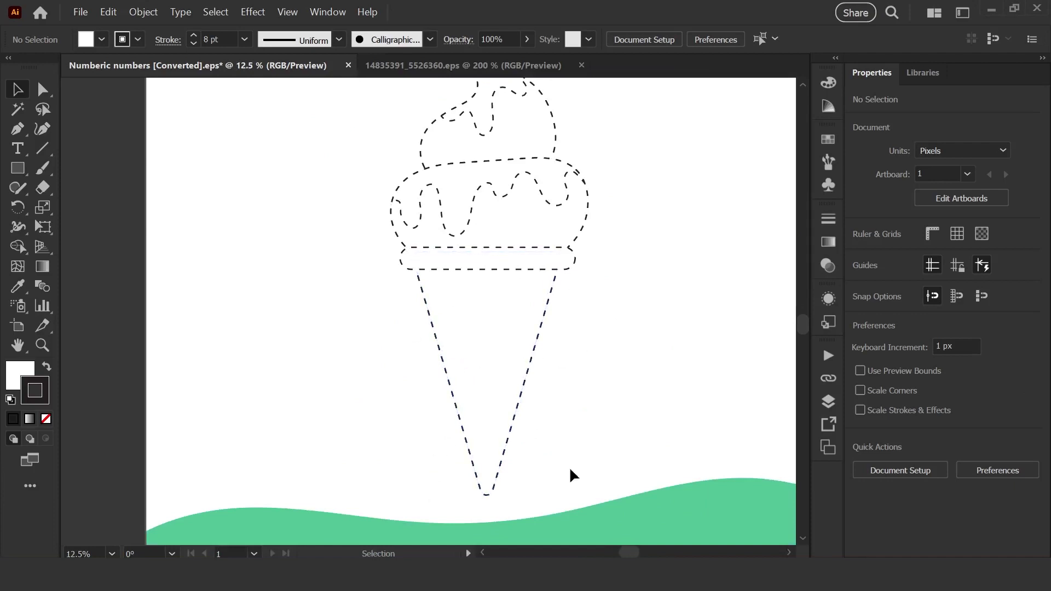
click(19, 129)
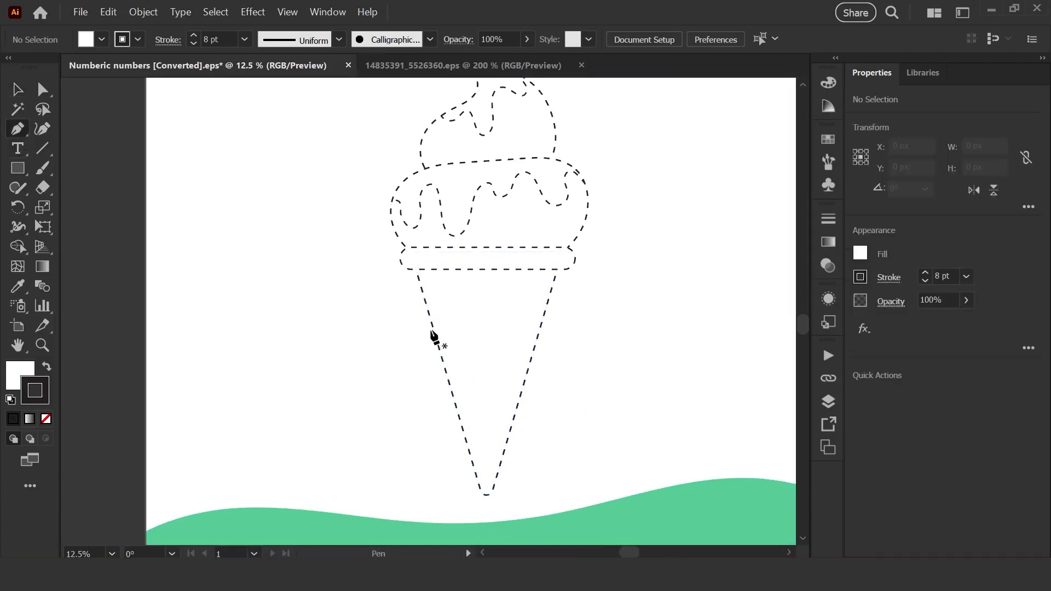
click(433, 327)
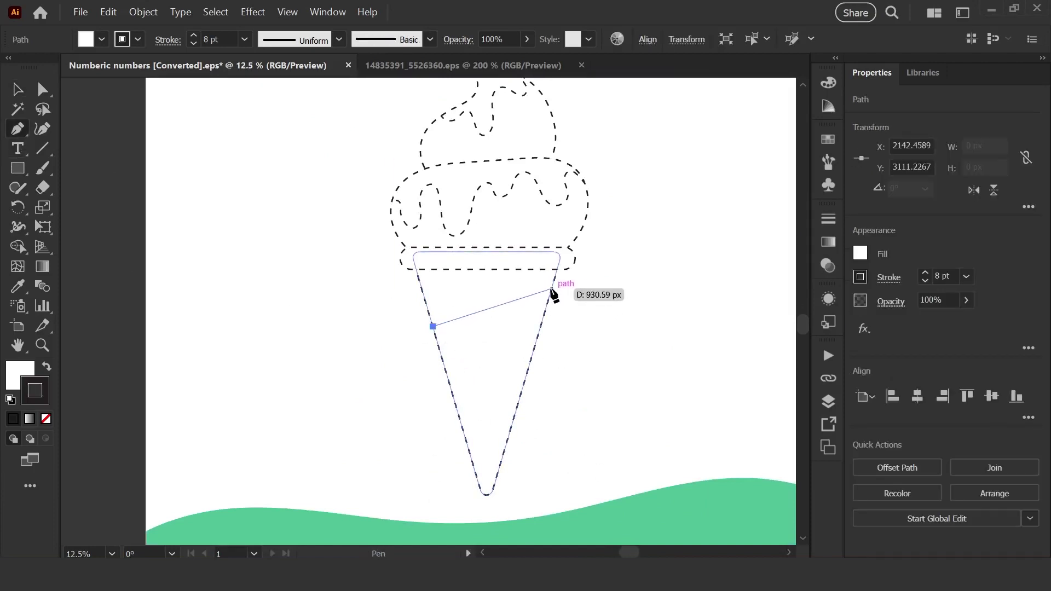
click(553, 295)
key(Escape)
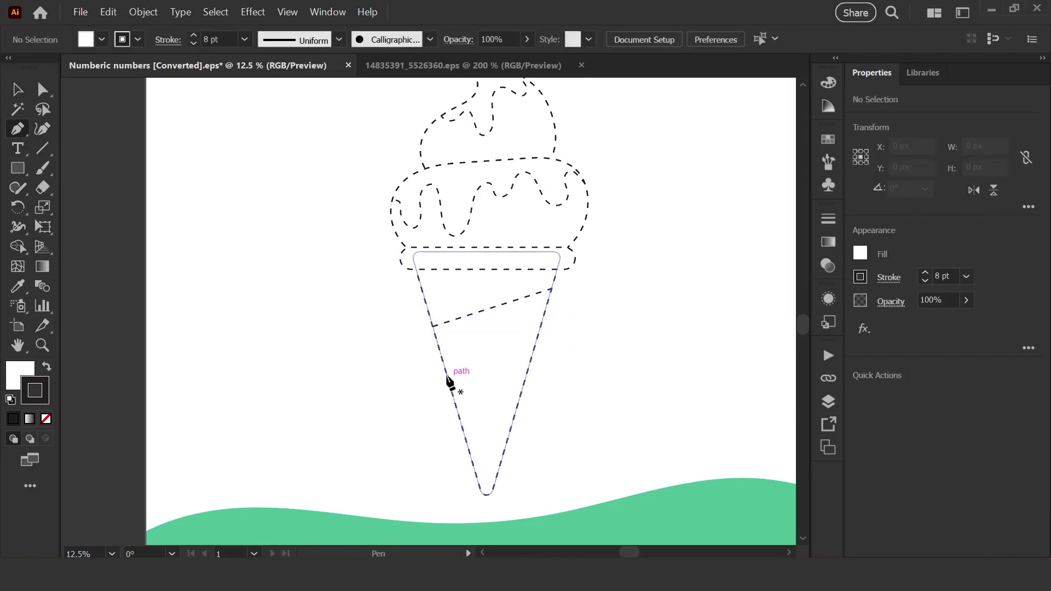
click(448, 374)
click(535, 349)
key(Escape)
click(464, 427)
click(516, 409)
key(Escape)
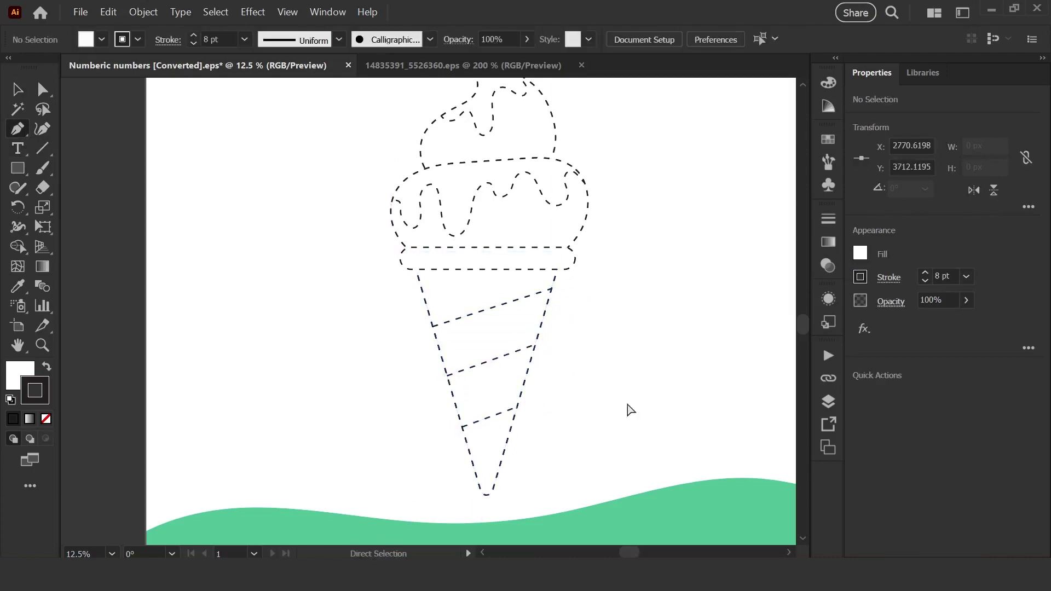
scroll(631, 410, down, 1)
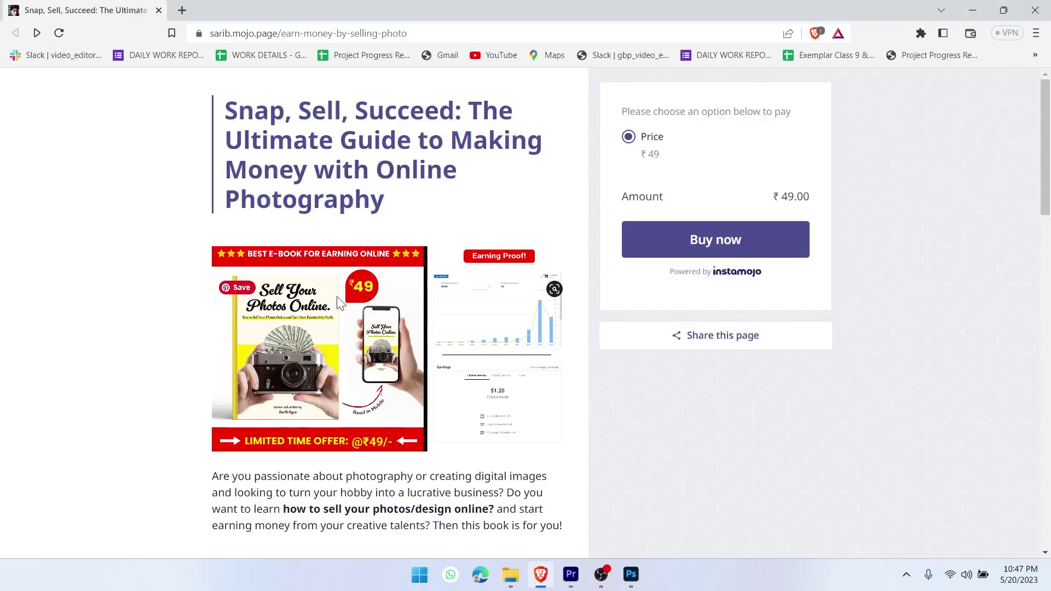
middle_click(155, 311)
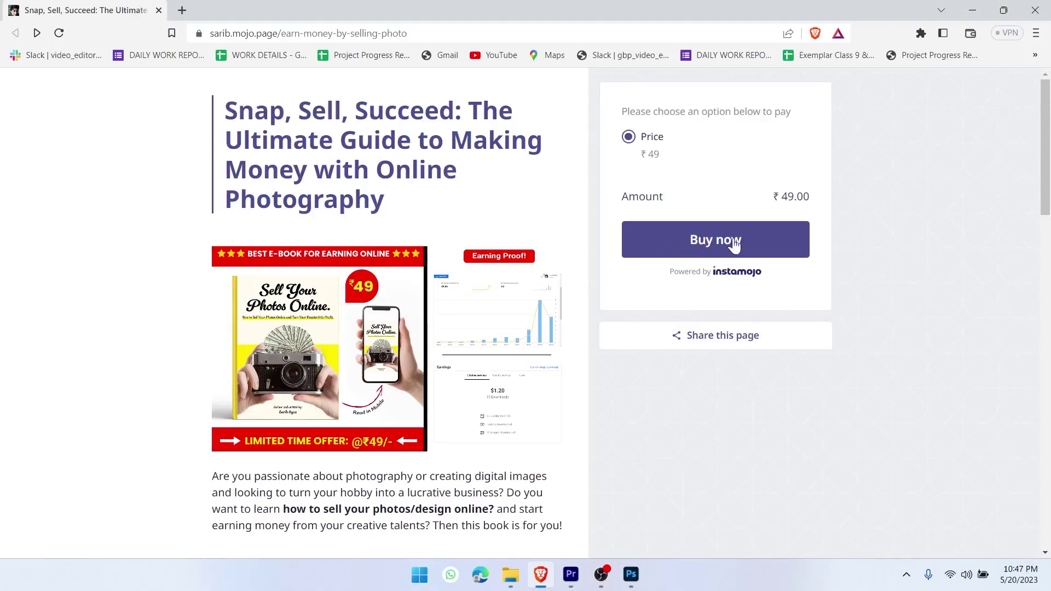